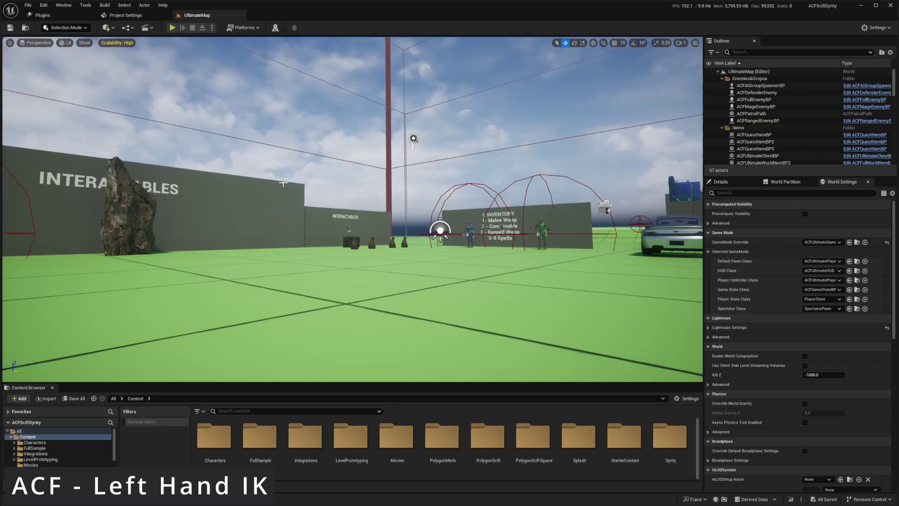
Step: Look around the UltimateMap level and start a play session in the editor viewport
right_click_drag(281, 153, 282, 153)
right_click_drag(229, 122, 229, 122)
right_click(265, 143)
right_click_drag(244, 174, 245, 173)
key("alt+p")
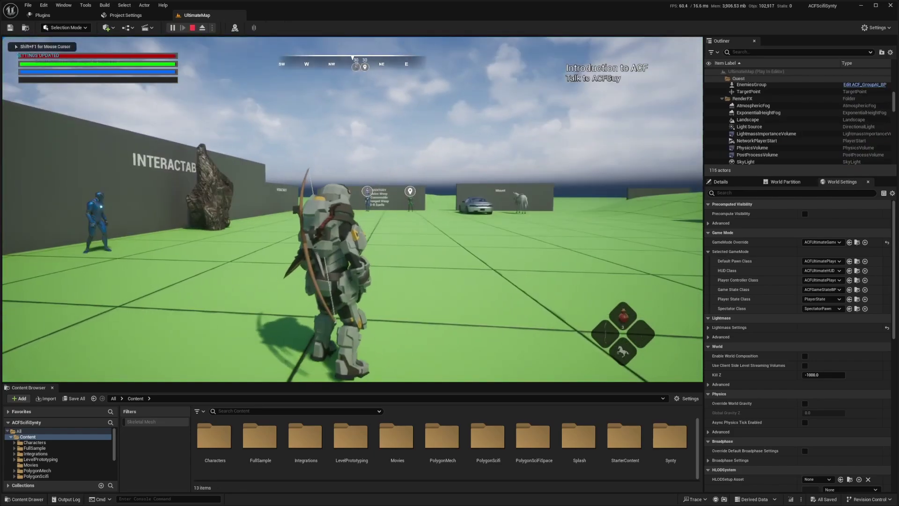
Step: Equip the pistol from the character's inventory and draw it as the active weapon
key("i")
left_click(337, 151)
key("q")
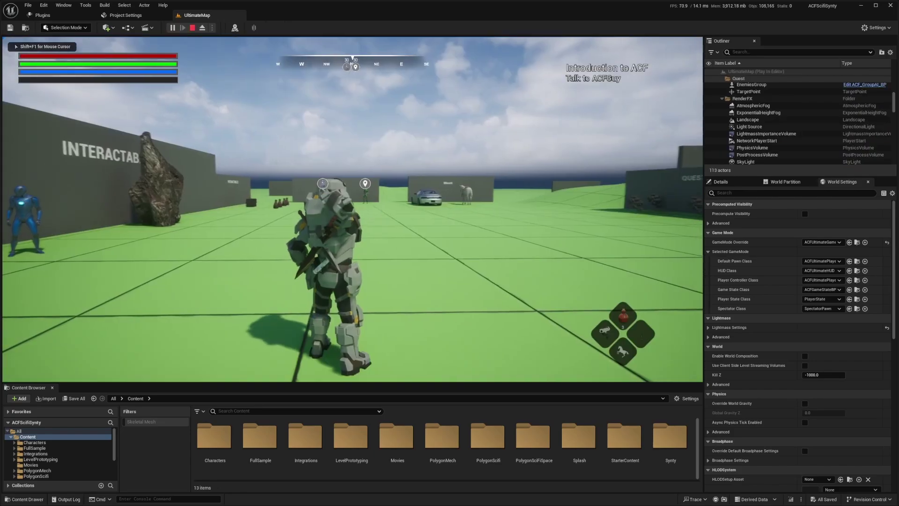
key("2")
Step: Detach from the player during play and frame the front of the character holding the pistol
mouse_move(352, 209)
right_mouse_down()
mouse_move(330, 230)
mouse_move(306, 210)
mouse_move(230, 210)
mouse_move(445, 198)
right_mouse_up()
key("F8")
key("d")
scroll(352, 209, "down", 3)
key("a")
scroll(352, 210, "down", 3)
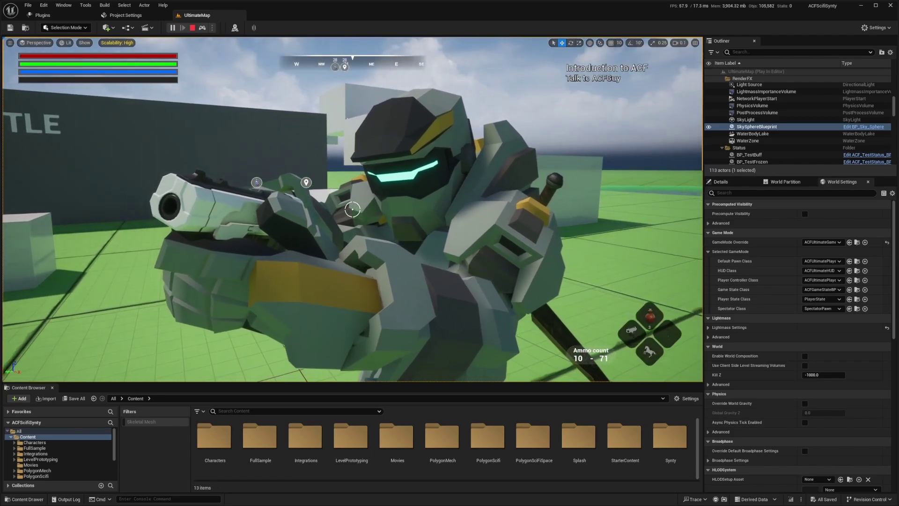
Step: Select the pistol in the running level, open its ACFPistolBP blueprint, and enlarge that window beside the character
left_click(143, 185)
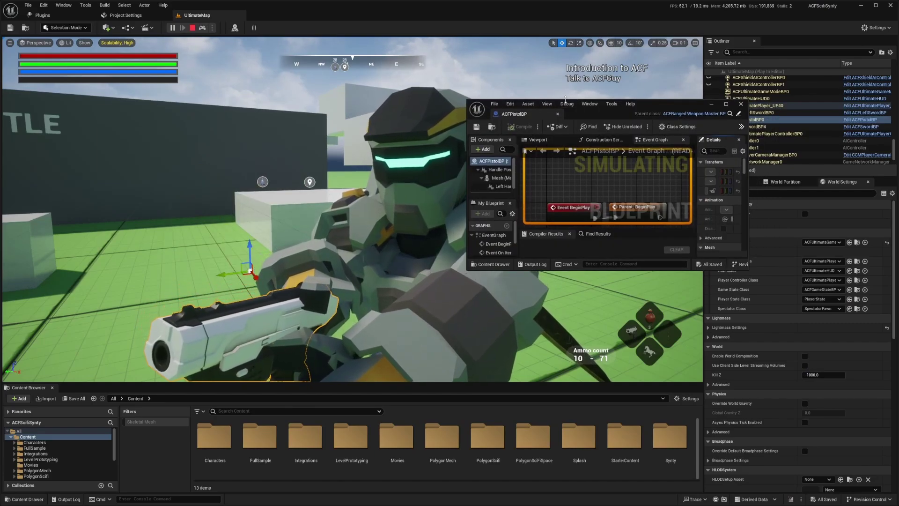
left_click_drag(565, 100, 565, 23)
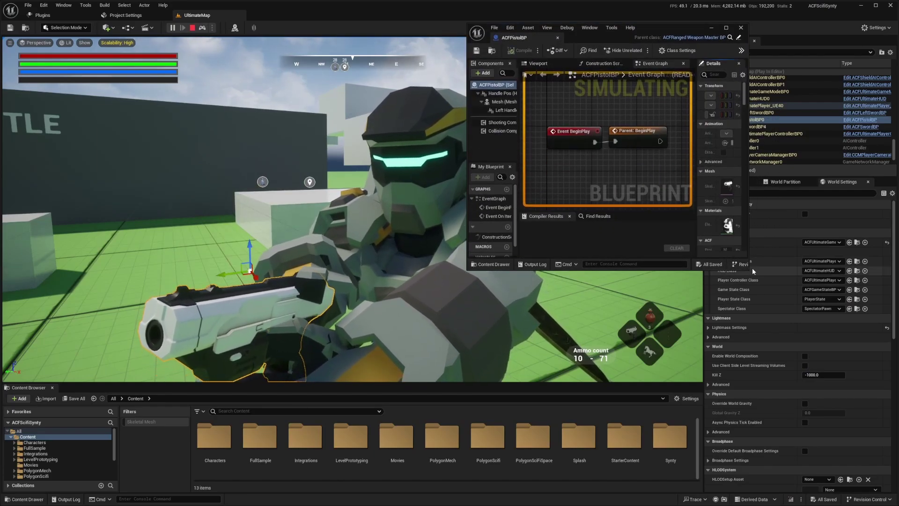
left_click_drag(752, 271, 872, 467)
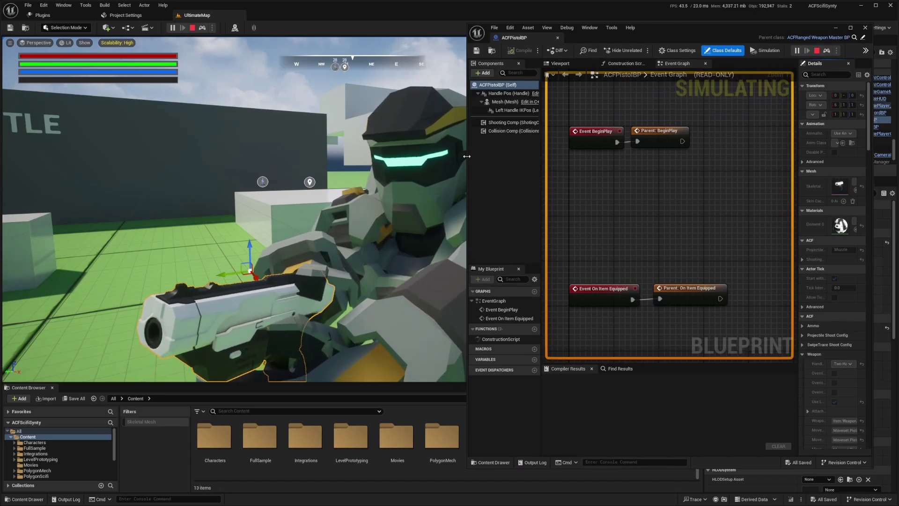
left_click_drag(468, 156, 339, 184)
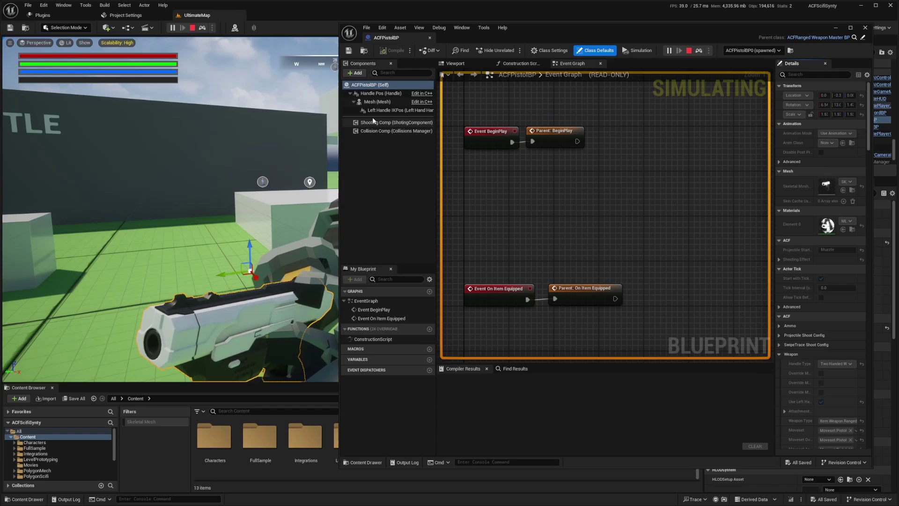
Step: Select the Left Handle IKPos component in ACFPistolBP and frame it with the pistol mesh, keeping the character visible
left_click(396, 111)
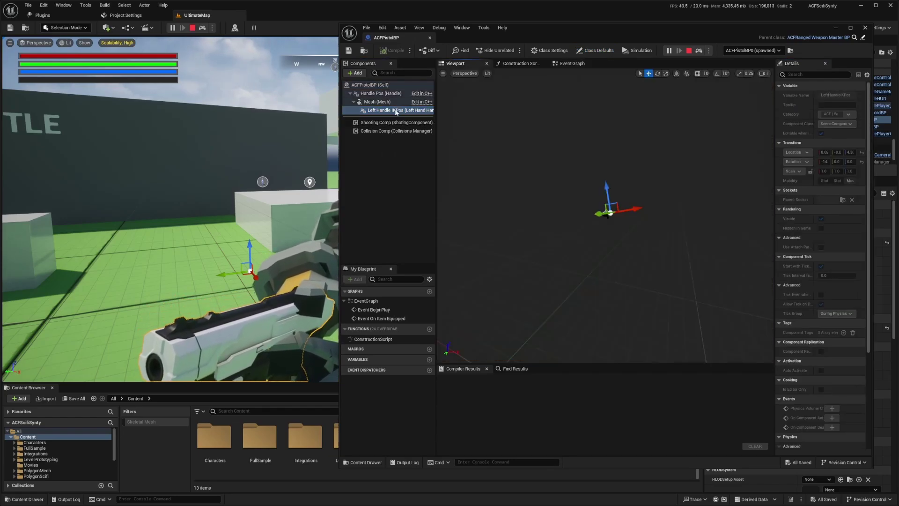
key("w")
scroll(605, 217, "down", 1)
mouse_move(605, 217)
right_mouse_down()
mouse_move(585, 225)
mouse_move(604, 221)
mouse_move(576, 215)
mouse_move(618, 215)
right_mouse_up()
key("w")
scroll(613, 216, "down", 1)
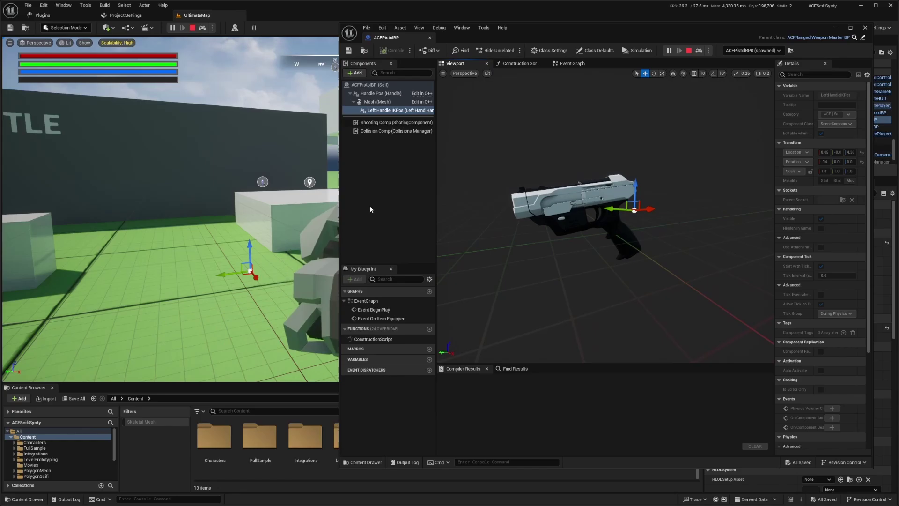
left_click_drag(339, 44, 448, 45)
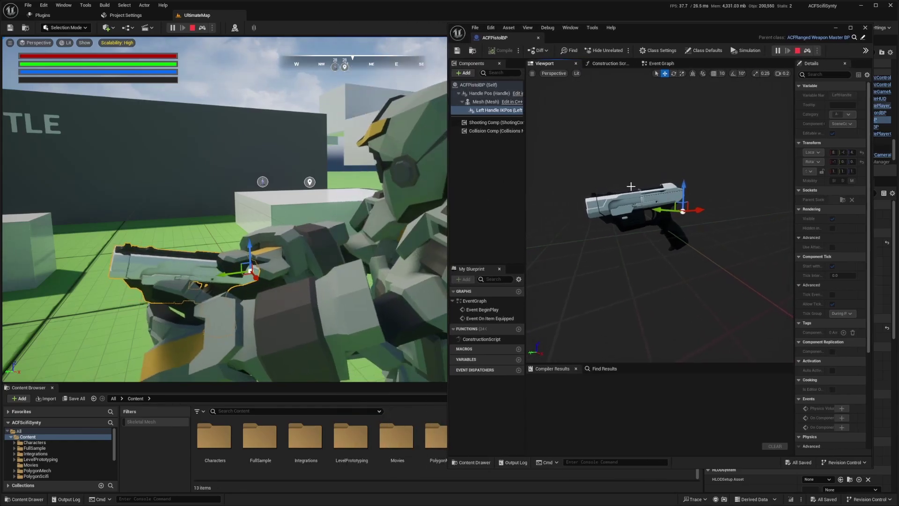
Step: Try moving the Left Handle IKPos component far above, behind and below the pistol to test how the left hand follows
left_click_drag(681, 187, 687, 83)
right_click_drag(698, 156, 697, 136)
key("s")
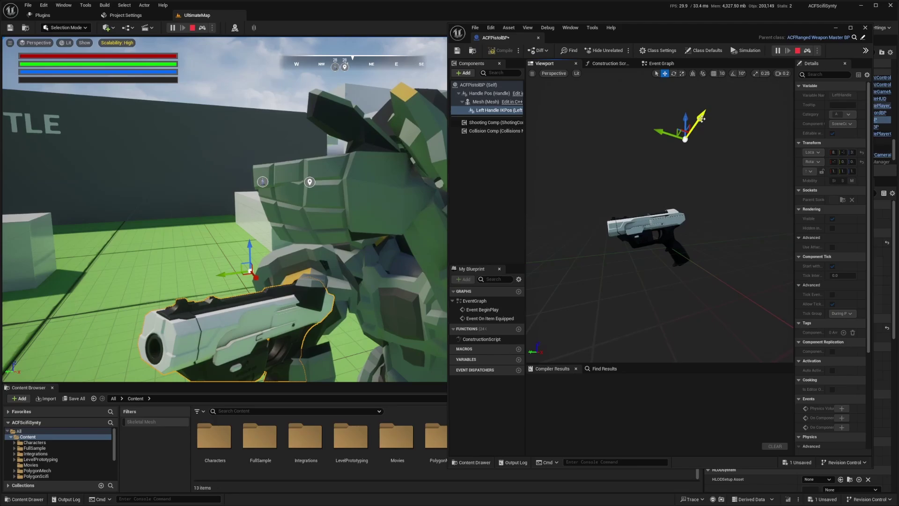
left_click_drag(702, 116, 773, 85)
right_click_drag(670, 151, 711, 143)
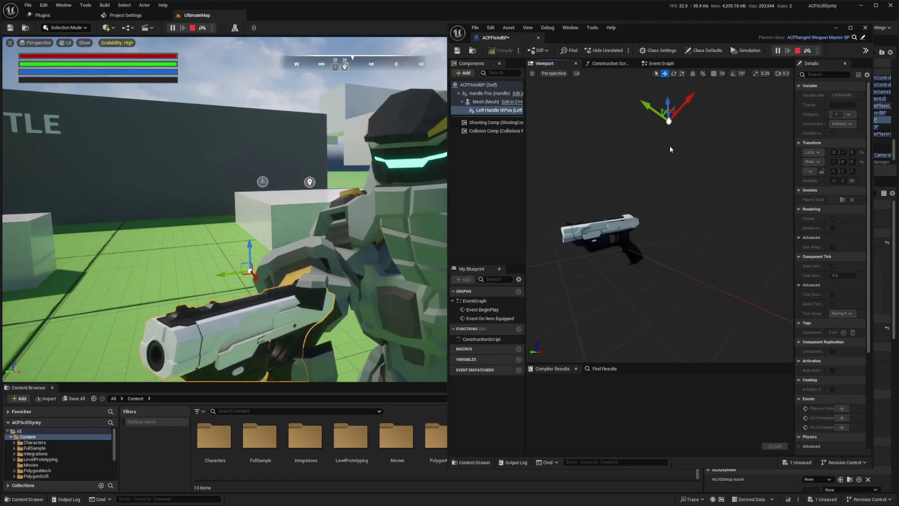
left_click_drag(679, 108, 696, 213)
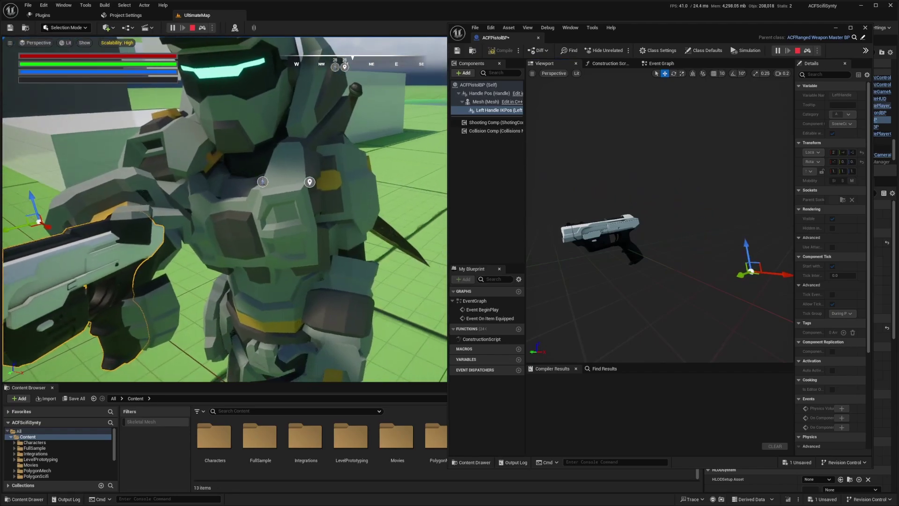
left_click_drag(767, 269, 626, 276)
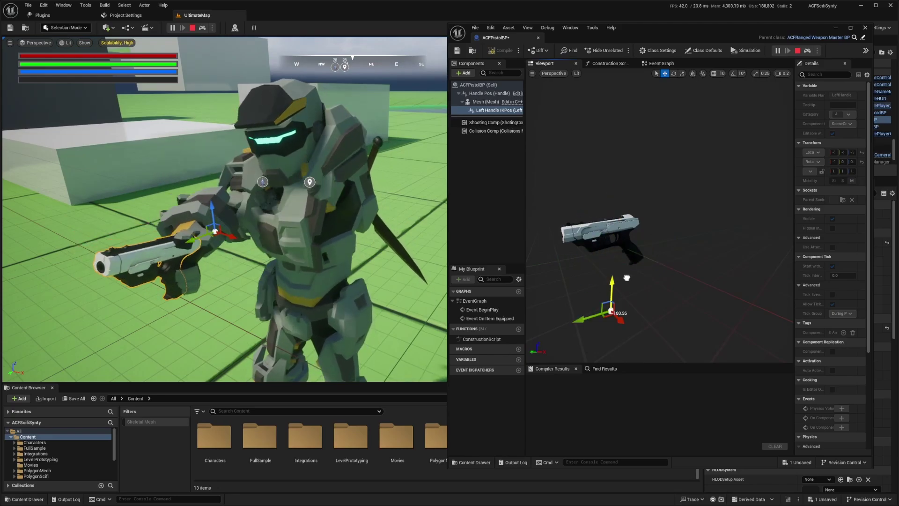
right_click_drag(626, 277, 591, 235)
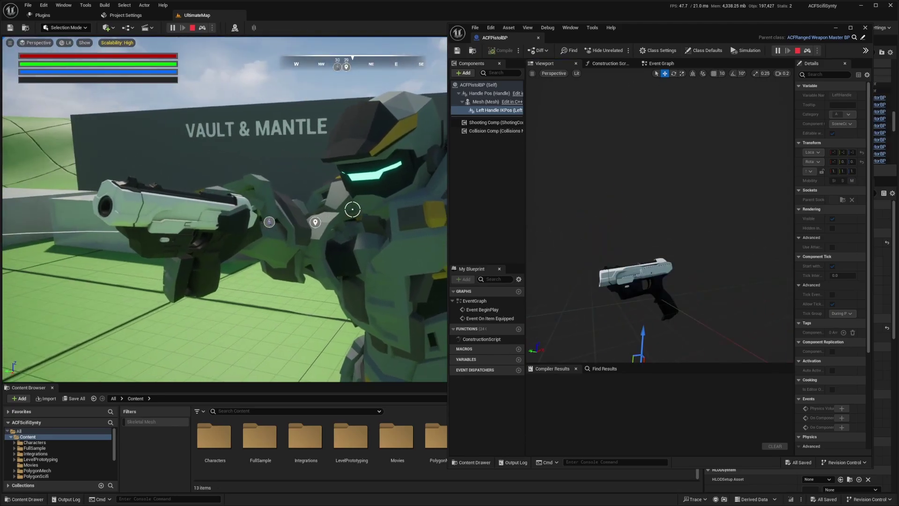
left_click_drag(641, 333, 639, 310)
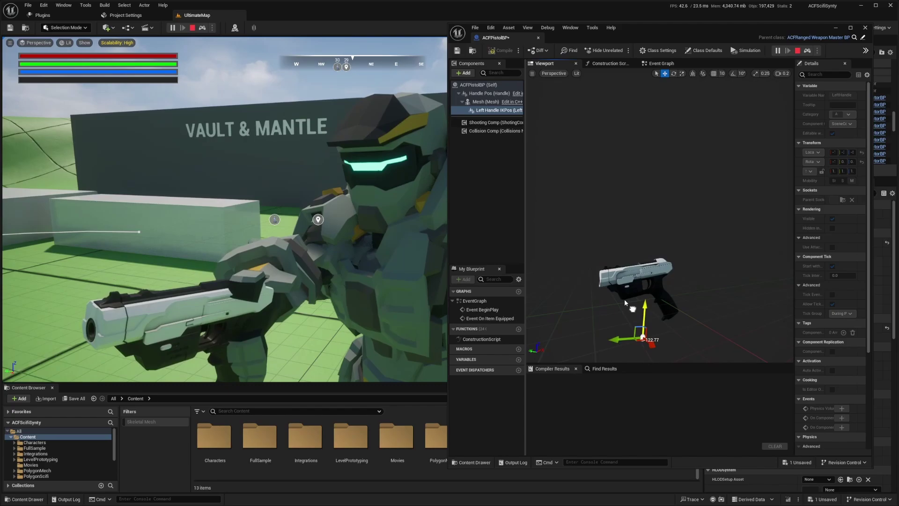
Step: Move the Left Handle IKPos component back onto the pistol so the character's left hand meets the weapon
right_click_drag(632, 305, 592, 286)
scroll(604, 290, "up", 1)
scroll(592, 286, "down", 1)
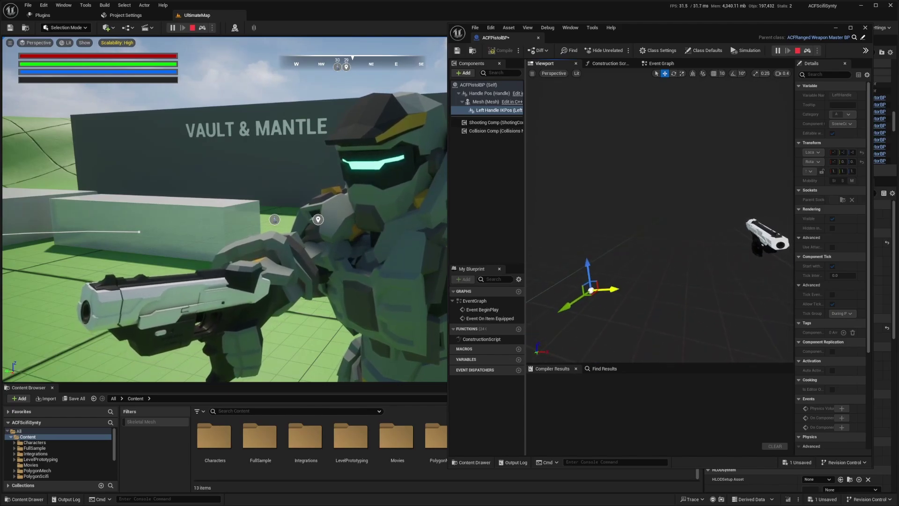
right_click_drag(707, 250, 695, 274)
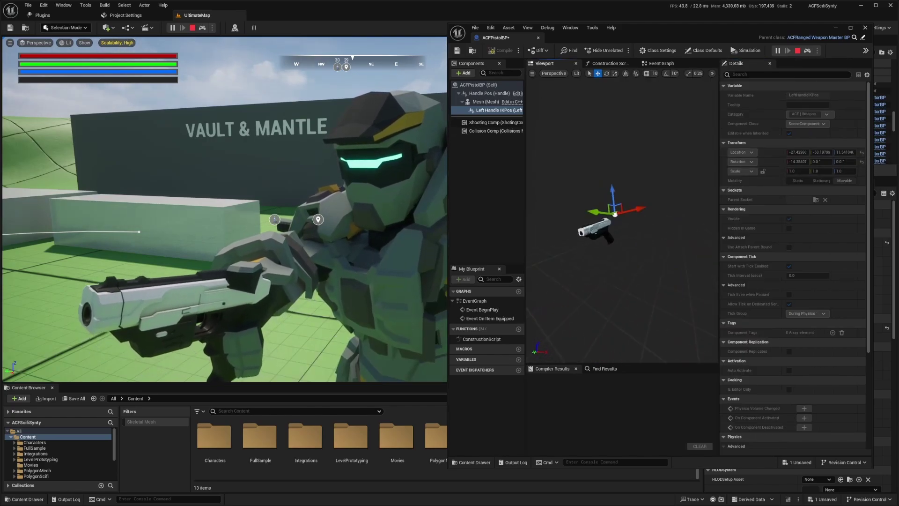
right_click_drag(614, 214, 634, 210)
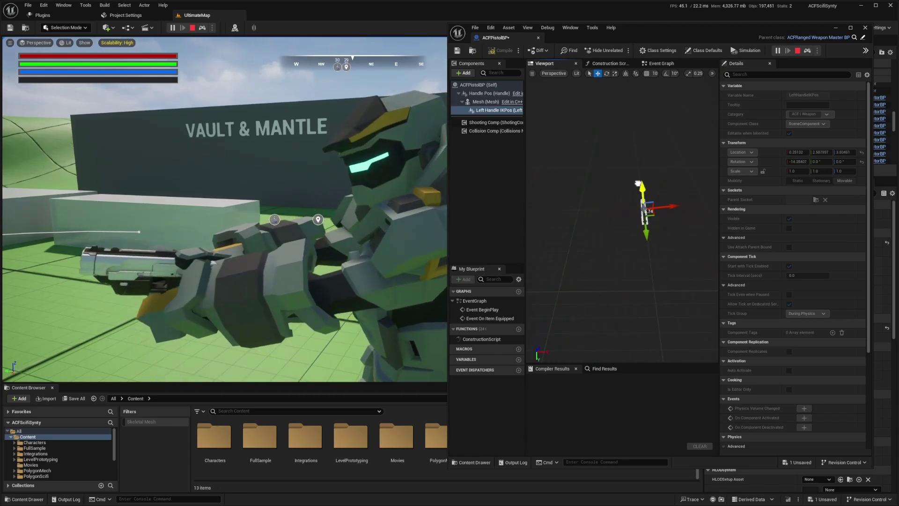
left_click_drag(665, 207, 659, 200)
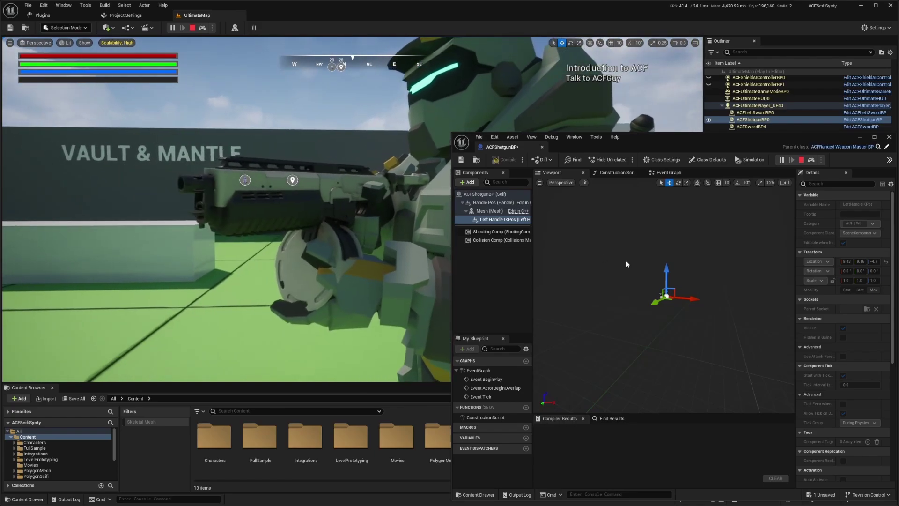
Step: In ACFShotgunBP, move the Left Handle IKPos component to about Y 20.3 and Z 10.1 so the left hand supports the shotgun's front
left_click_drag(664, 274, 664, 268)
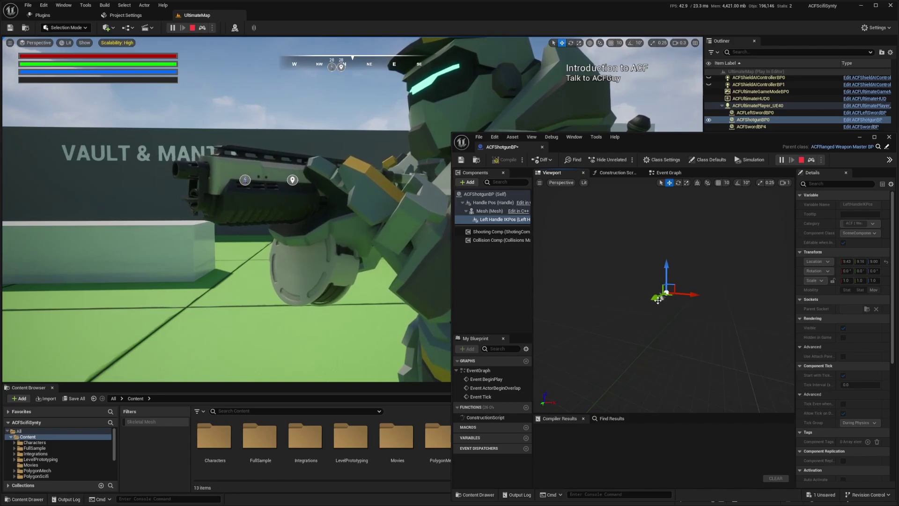
left_click_drag(658, 300, 654, 305)
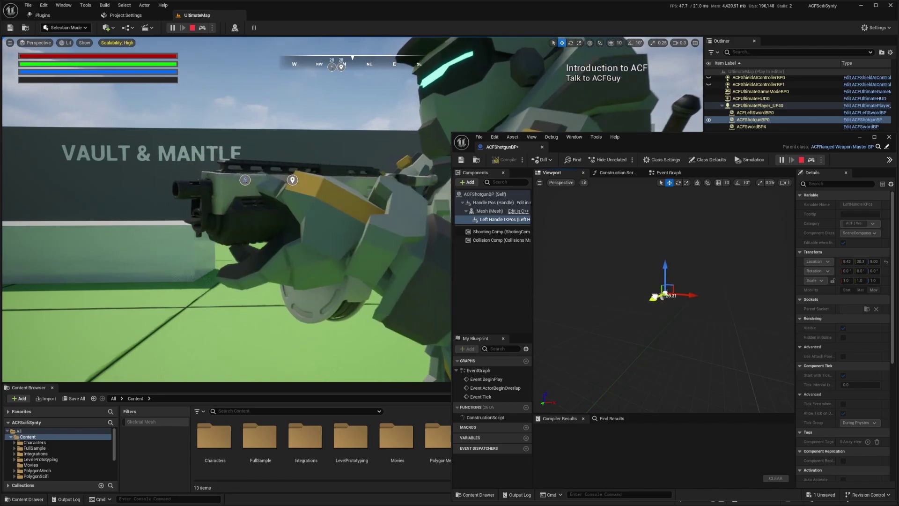
left_click_drag(664, 273, 663, 270)
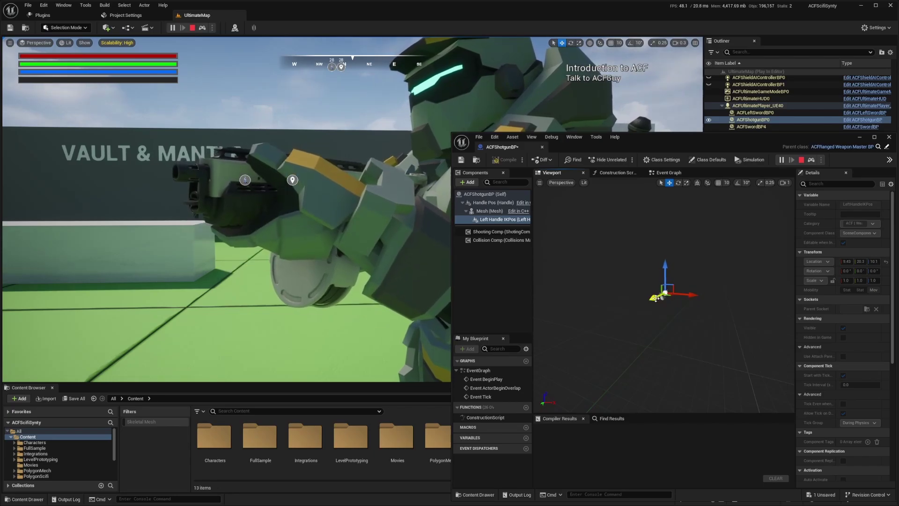
left_click_drag(655, 298, 656, 299)
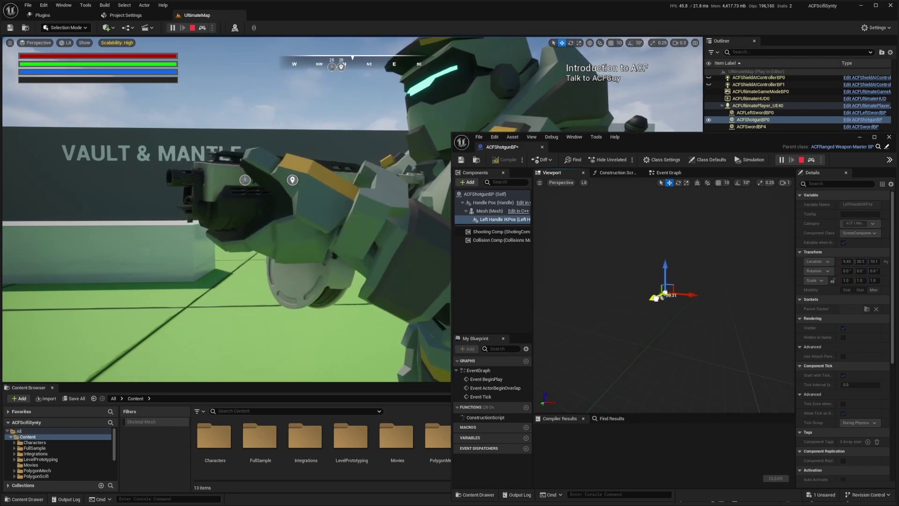
Step: Inspect the character's left-hand grip on the shotgun from the side and front
left_click(293, 247)
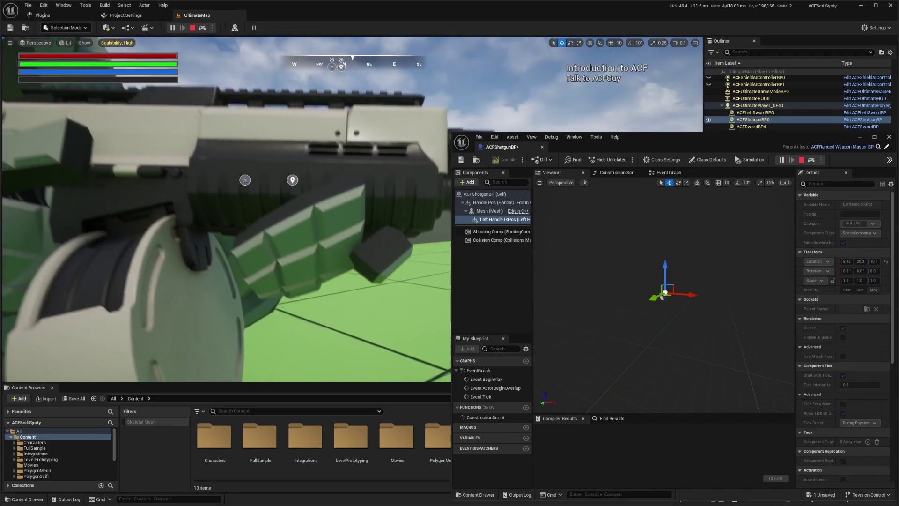
key("s")
scroll(293, 247, "up", 1)
right_click_drag(293, 247, 255, 243)
Step: Close the ACFShotgunBP blueprint and stop the play session
left_click_drag(631, 143, 636, 141)
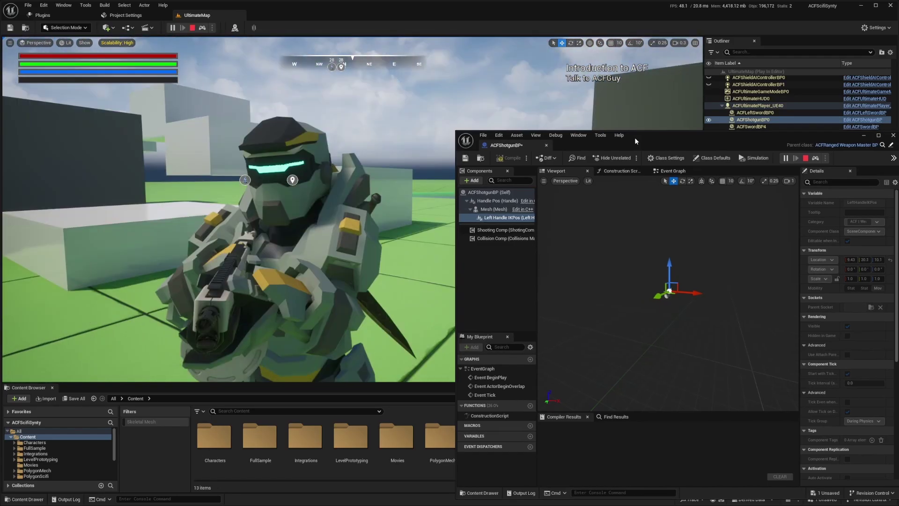
left_click_drag(773, 145, 732, 137)
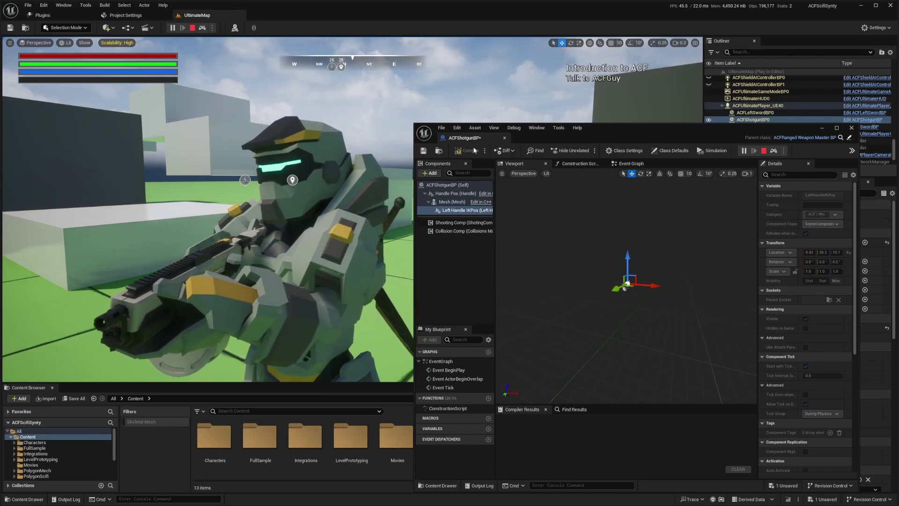
left_click(505, 138)
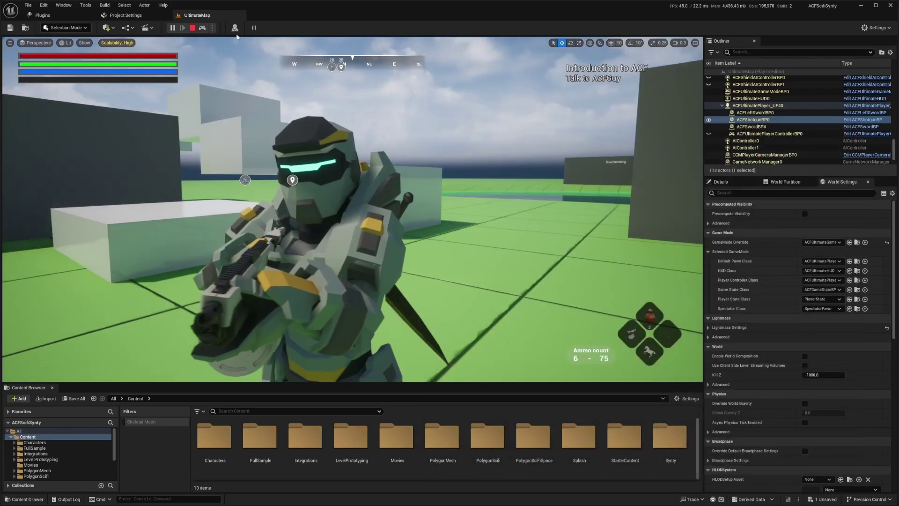
key("Escape")
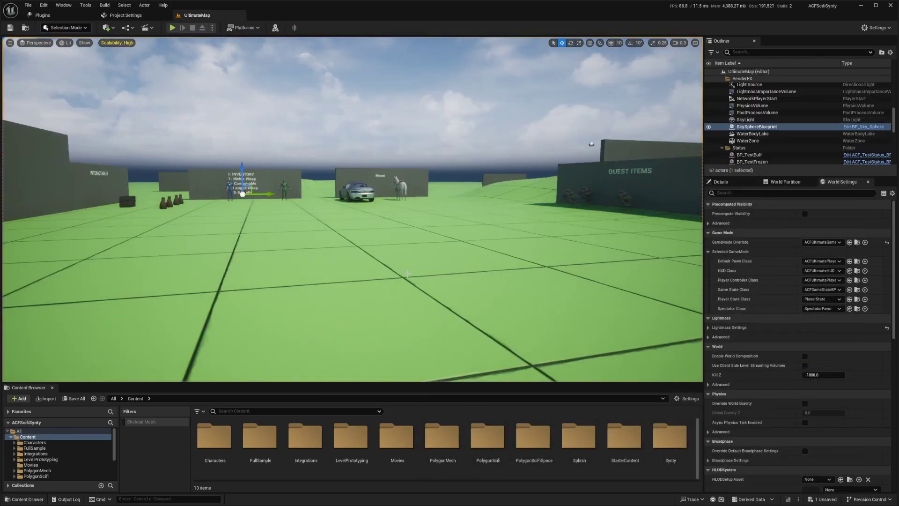
Step: Enlarge the content browser and check the project's Plugins and Engine folders
left_click_drag(116, 324, 116, 211)
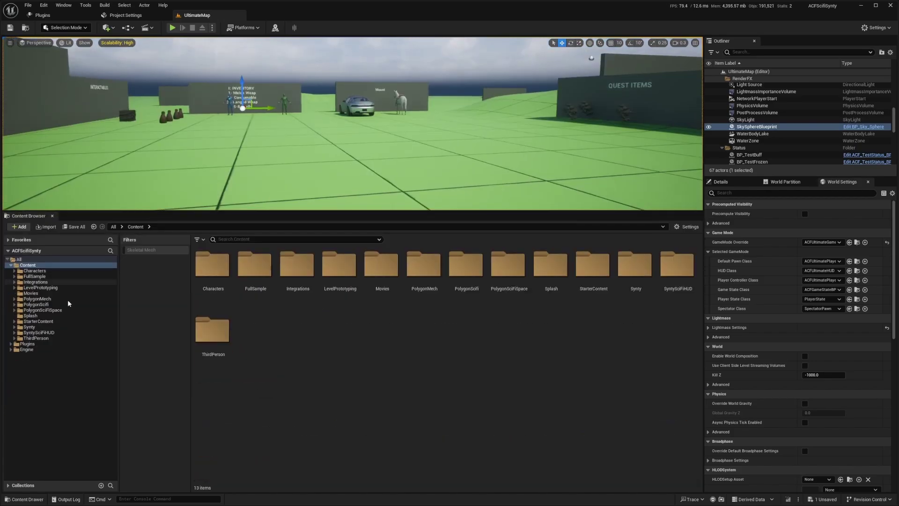
left_click(24, 344)
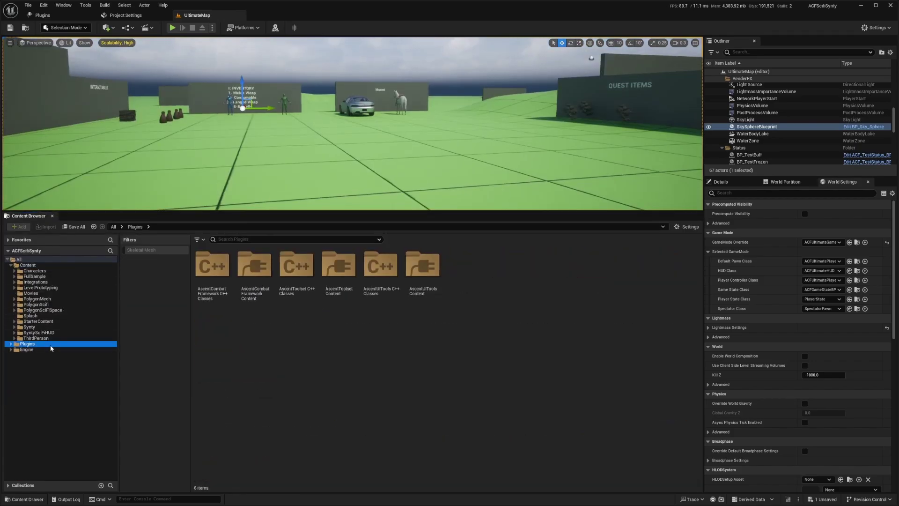
left_click(27, 350)
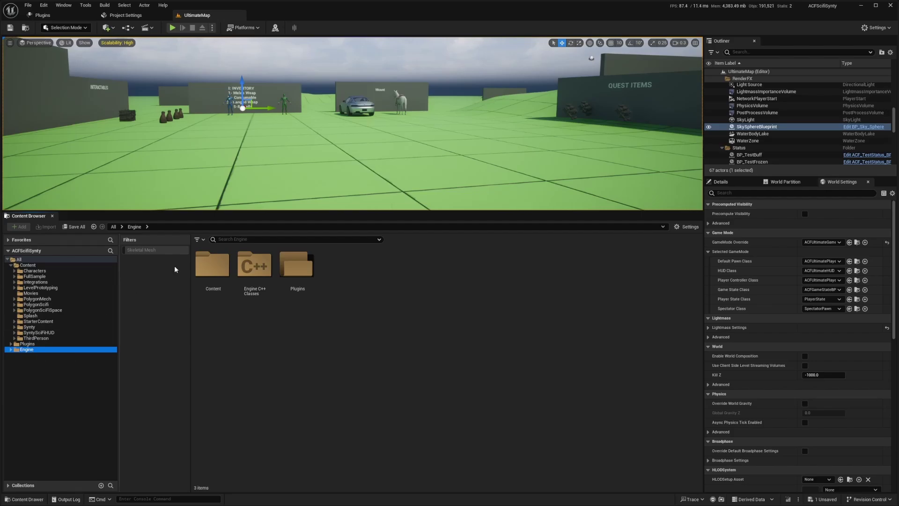
left_click_drag(279, 216, 272, 309)
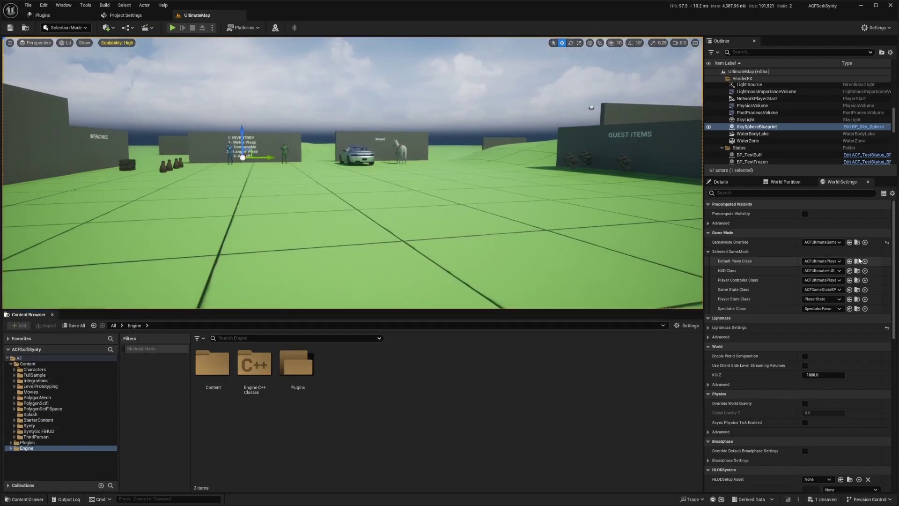
Step: Open the default pawn's blueprint, ACFUltimatePlayer_UE4, and locate its mesh's Anim Class asset in the content browser
left_click(857, 261)
double_click(513, 365)
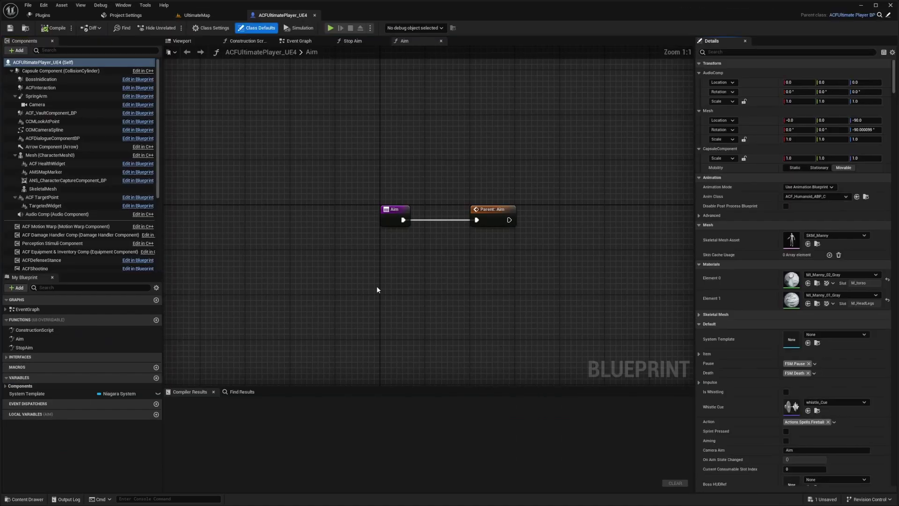
left_click(856, 197)
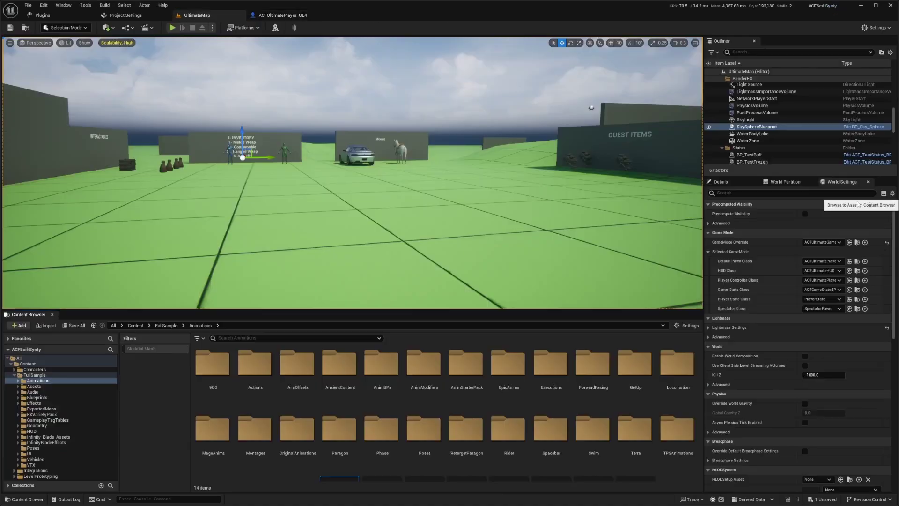
Step: Open the ACF_Template_ABP animation blueprint and examine the pose chain in its AnimGraph up to the IK section
double_click(439, 421)
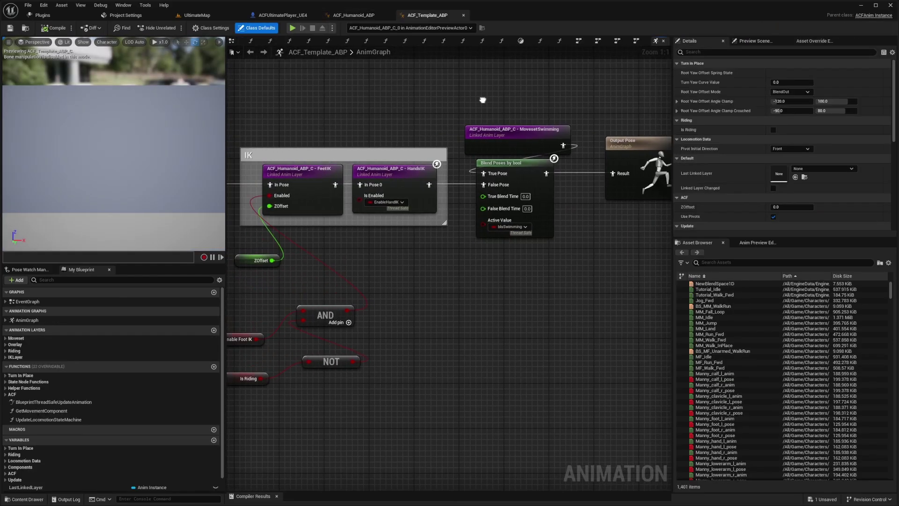
right_click_drag(482, 100, 670, 108)
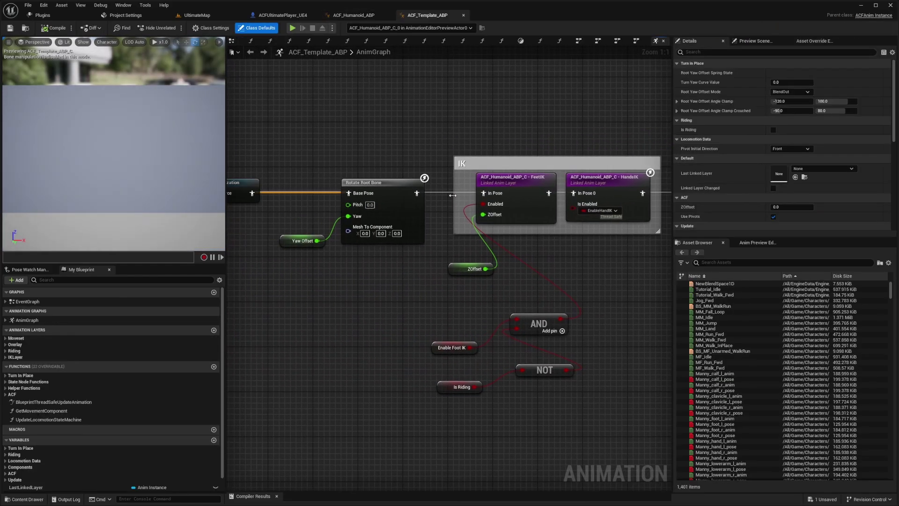
scroll(482, 100, "down", 5)
right_click_drag(482, 83, 584, 236)
right_click_drag(494, 163, 461, 198)
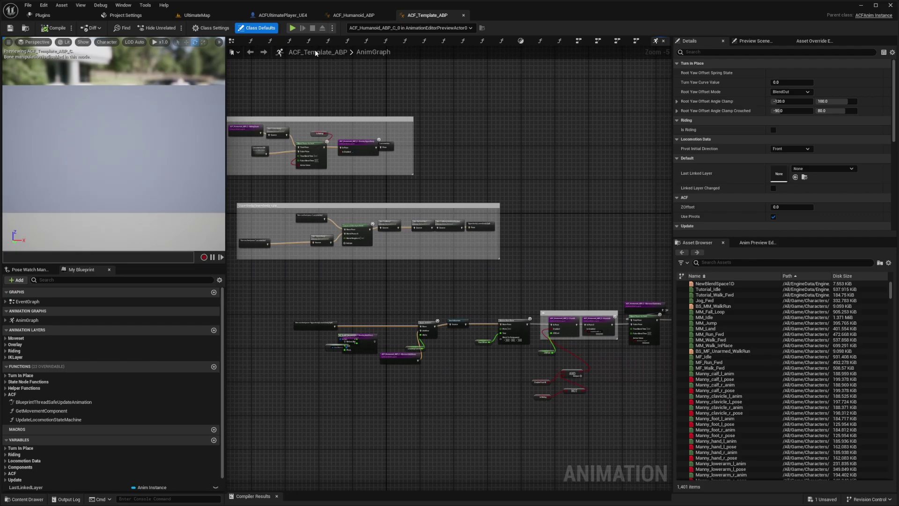
right_click_drag(532, 159, 429, 84)
scroll(420, 200, "up", 5)
right_click_drag(418, 200, 634, 144)
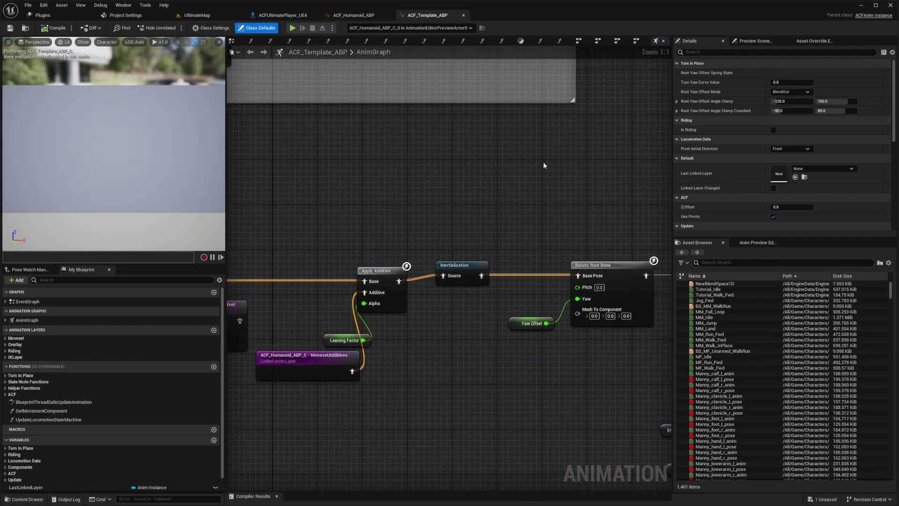
right_click_drag(545, 165, 232, 156)
right_click_drag(541, 161, 307, 160)
Step: Select the HandsIK linked anim layer node inside the IK group to inspect its settings
left_click(543, 234)
scroll(442, 195, "up", 1)
right_click_drag(276, 188, 447, 155)
left_click(460, 222)
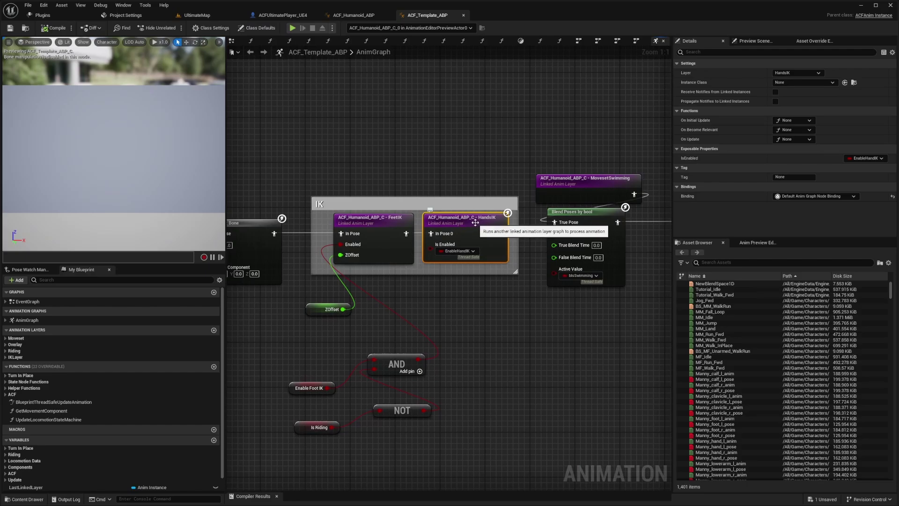
right_click_drag(408, 175, 392, 159)
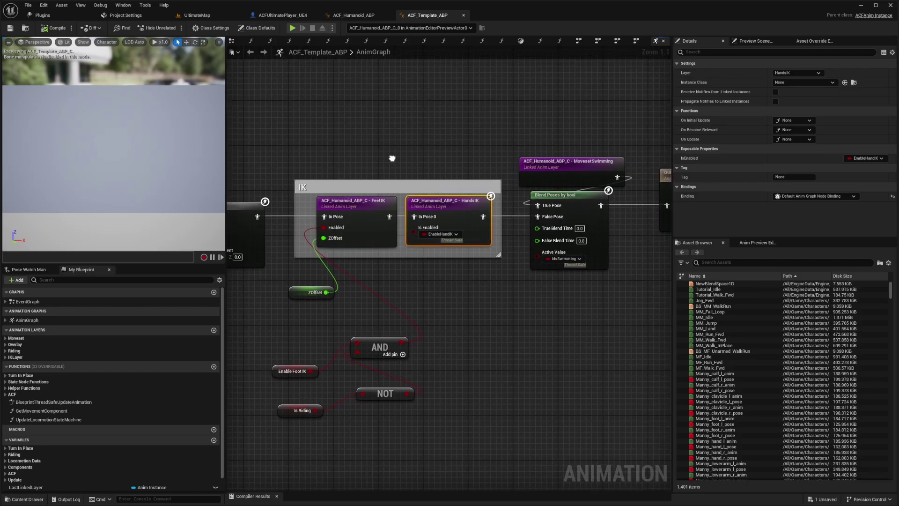
Step: Bypass HandsIK by breaking its pose links and wiring FeetIK's output straight into False Pose of Blend Poses by bool
left_click(390, 217, "alt")
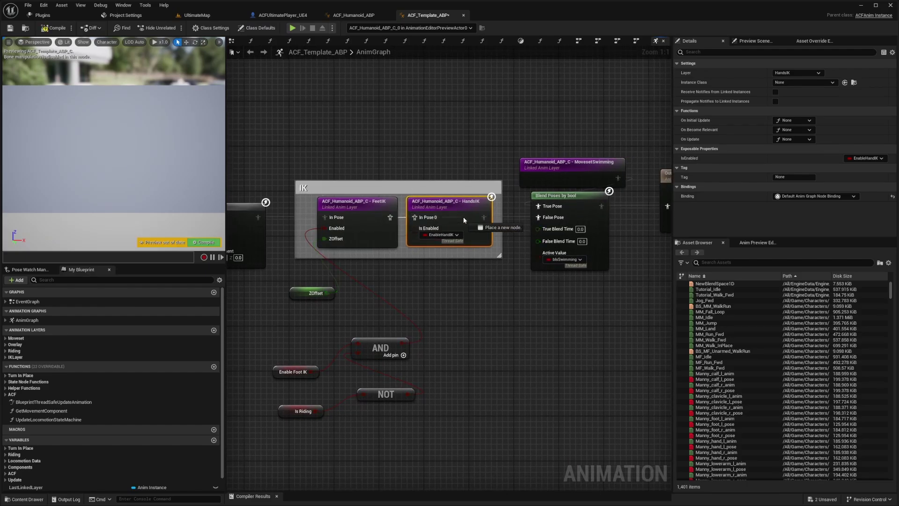
left_click_drag(389, 219, 397, 217)
left_click(485, 210)
left_click(484, 217, "alt")
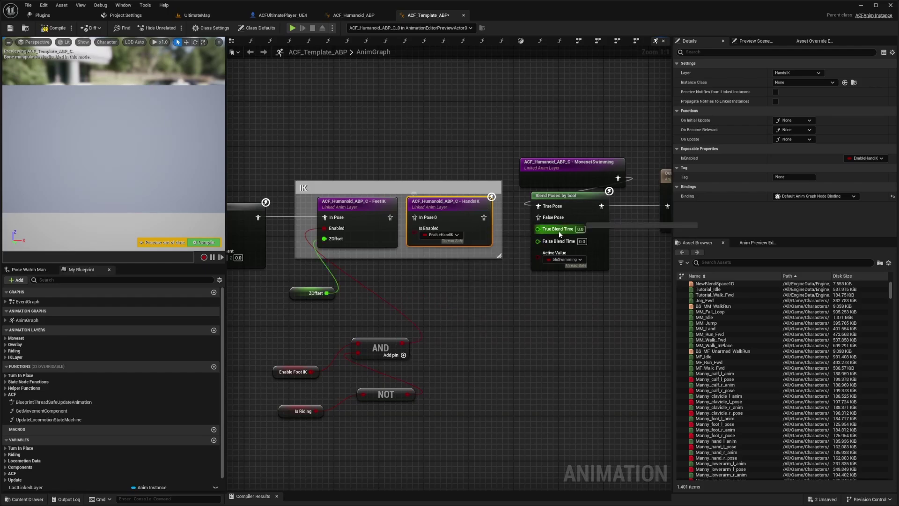
left_click_drag(390, 217, 415, 217)
left_click_drag(483, 217, 543, 224)
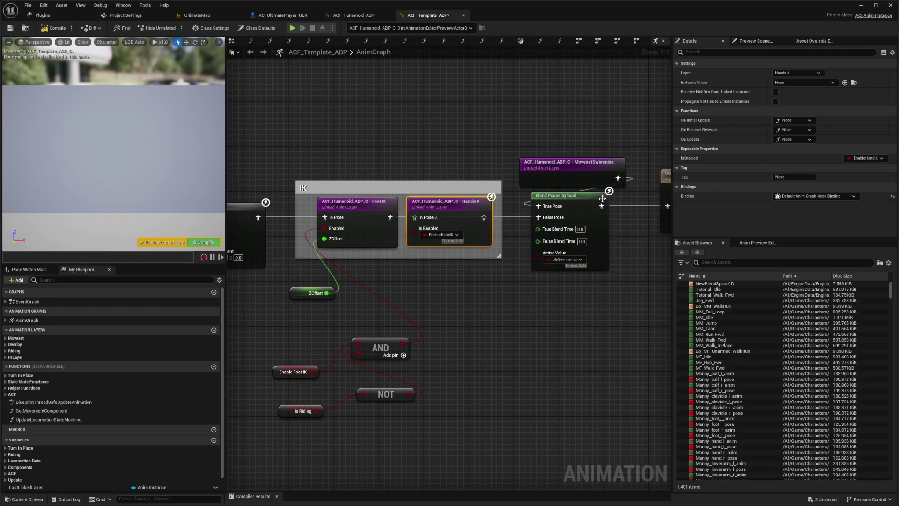
Step: Reconnect FeetIK's output pose to HandsIK, and HandsIK's output to the False Pose input of Blend Poses by bool
mouse_move(458, 205)
left_mouse_down()
mouse_move(459, 131)
mouse_move(450, 135)
mouse_move(449, 198)
left_mouse_up()
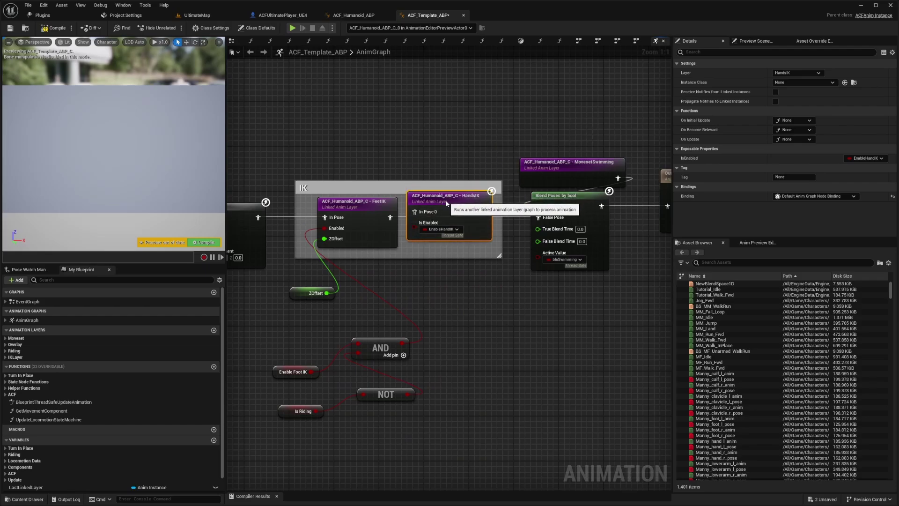
left_click_drag(389, 217, 398, 219)
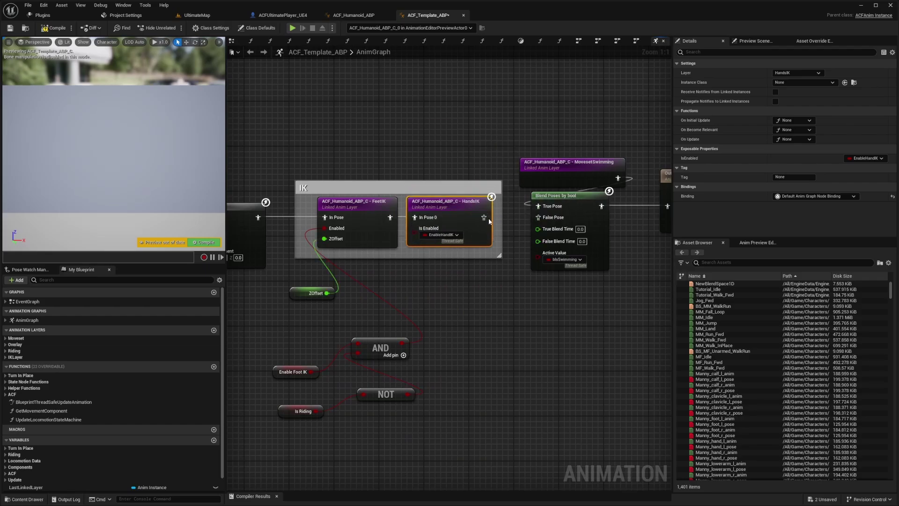
left_click_drag(473, 193, 478, 193)
left_click(367, 117)
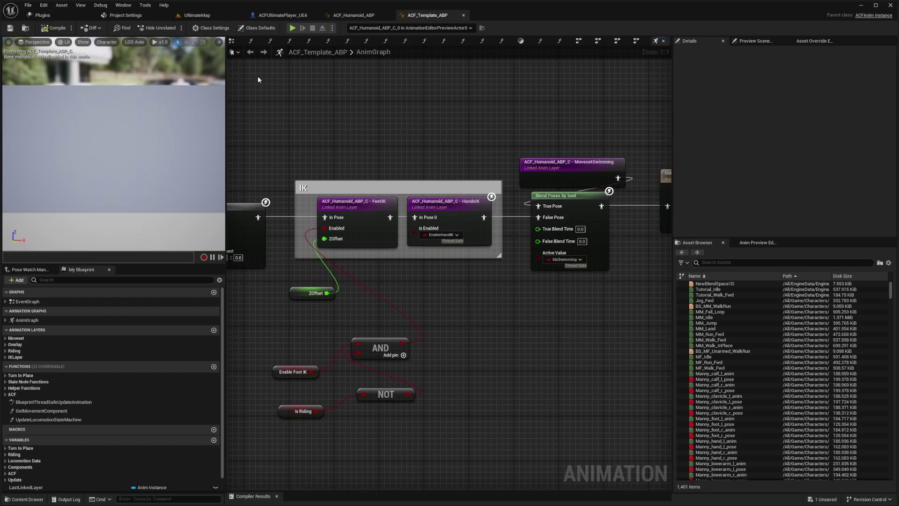